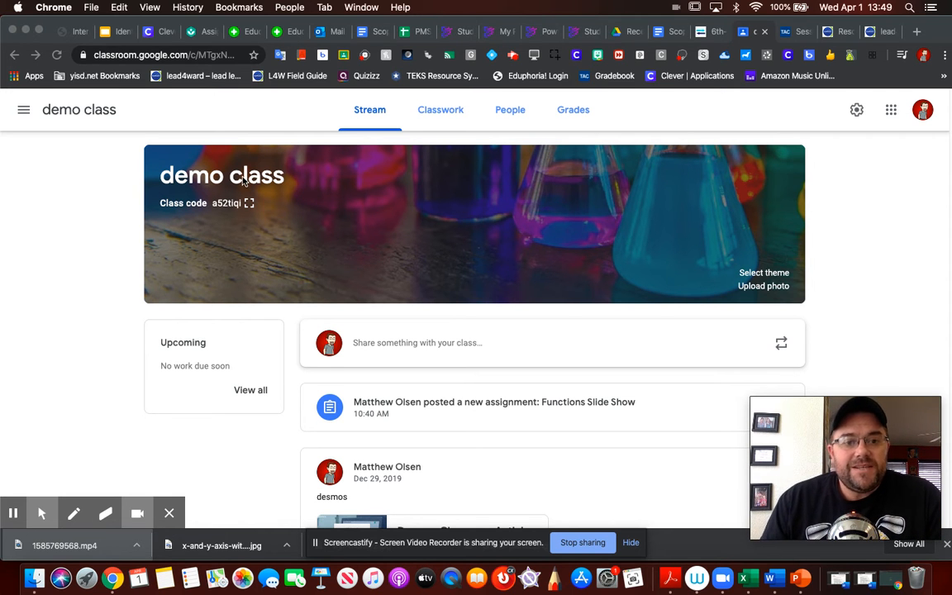
- View the class's list of teachers and students, and return to the class stream
click(507, 116)
click(507, 115)
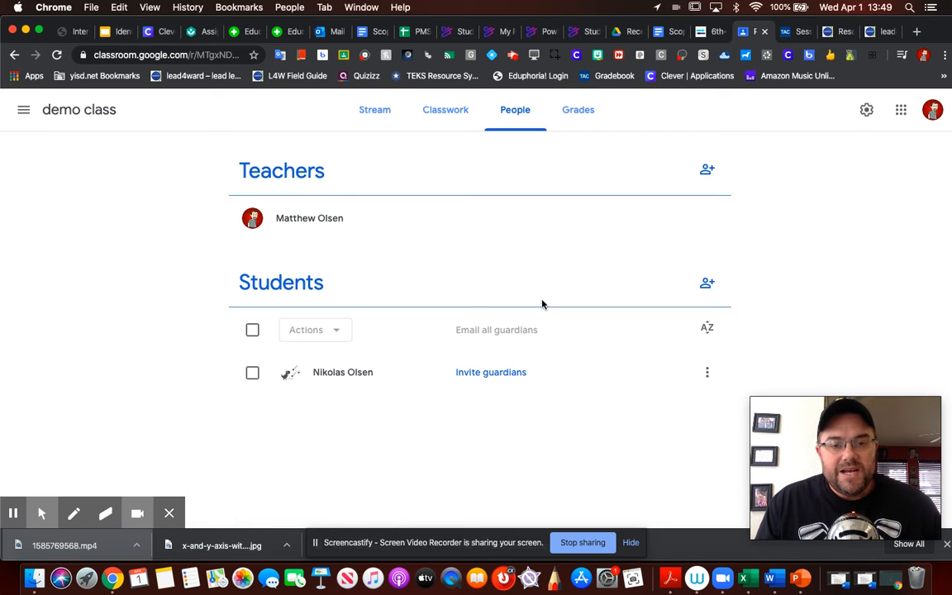
click(387, 120)
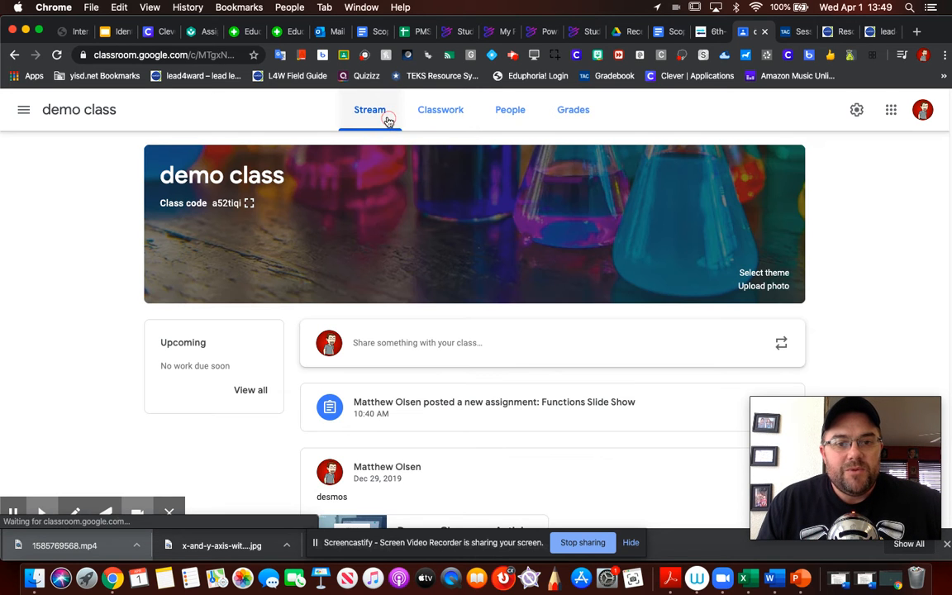
- Create a new classwork assignment in the demo class with the title "Test assignment"
click(447, 114)
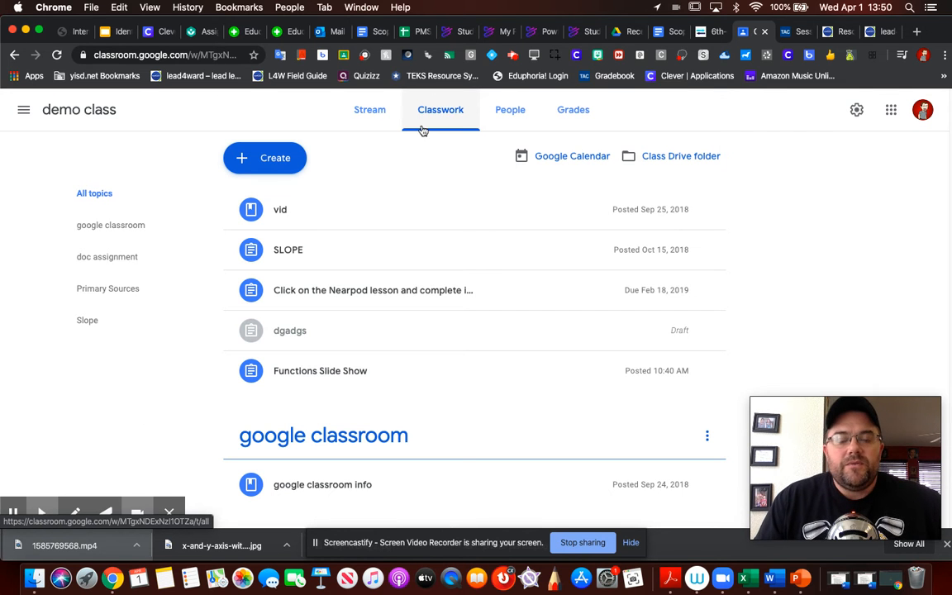
click(253, 160)
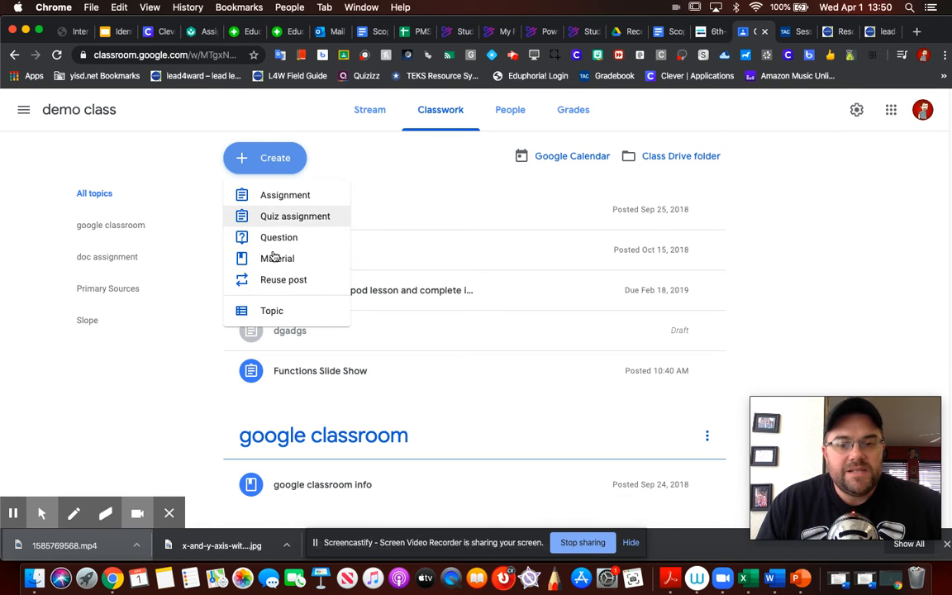
click(293, 202)
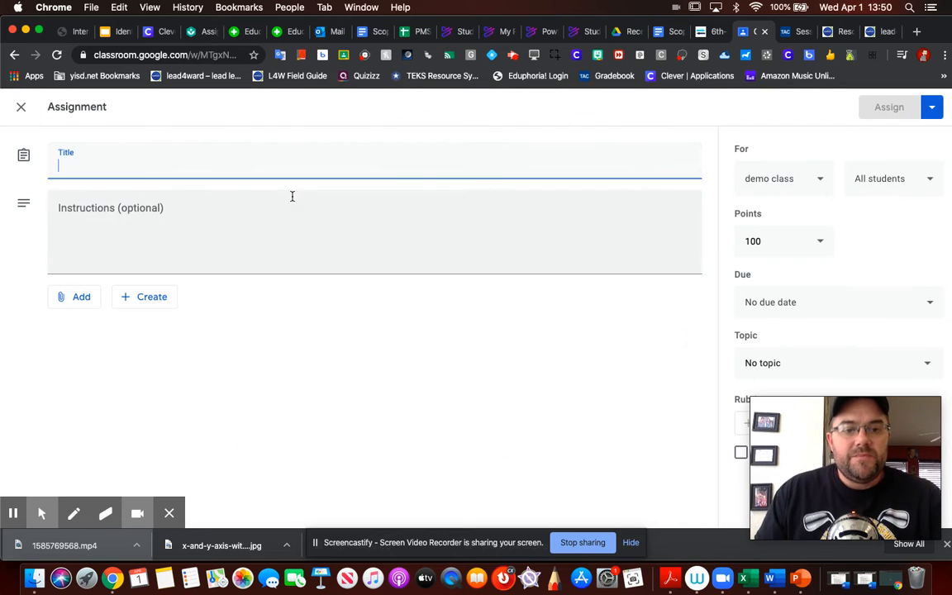
click(195, 161)
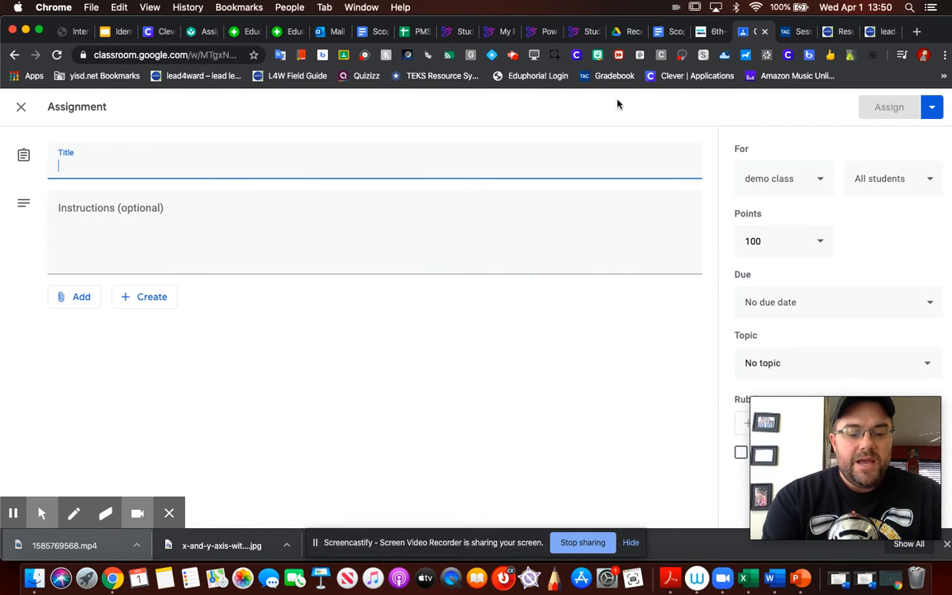
text(Test assignments)
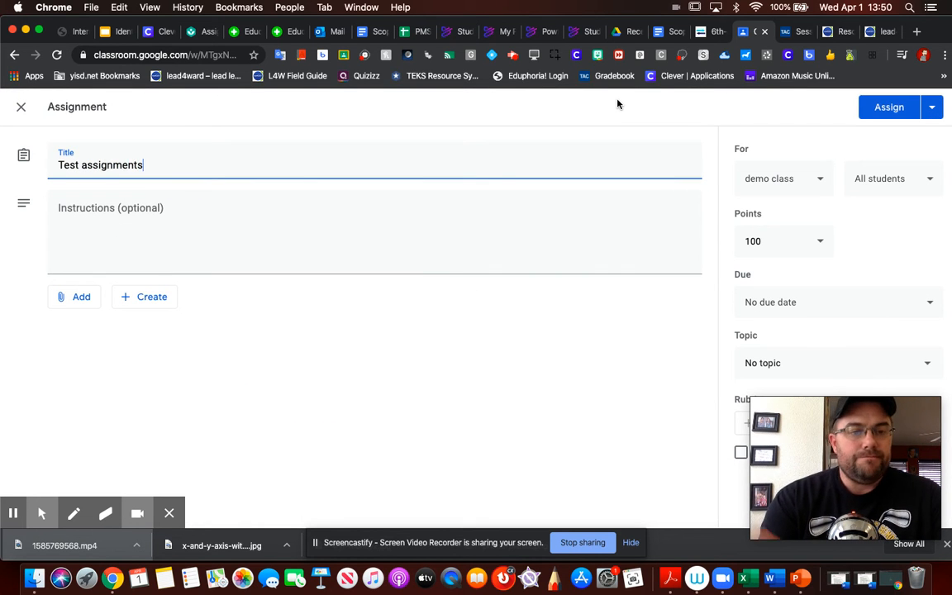
key(BackSpace)
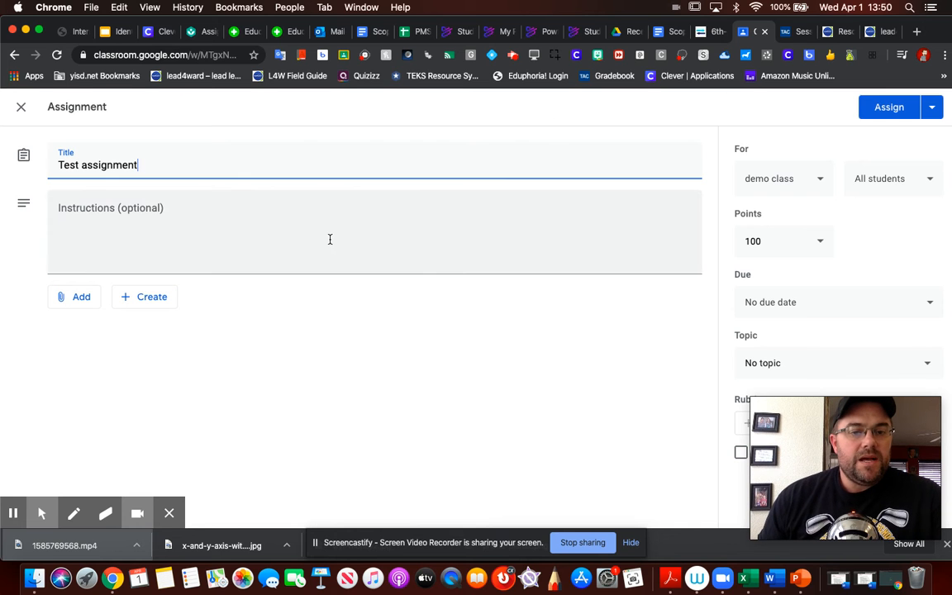
- Enter the assignment instructions "Please watch the slide show and answer the questions"
click(320, 207)
text(Please wat)
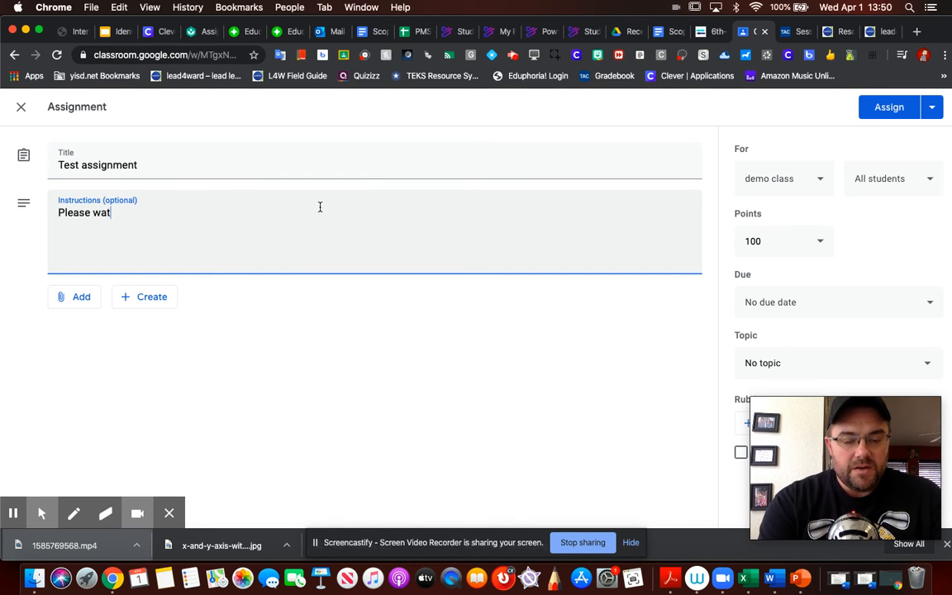
text(ch the slide show and asnwer the q)
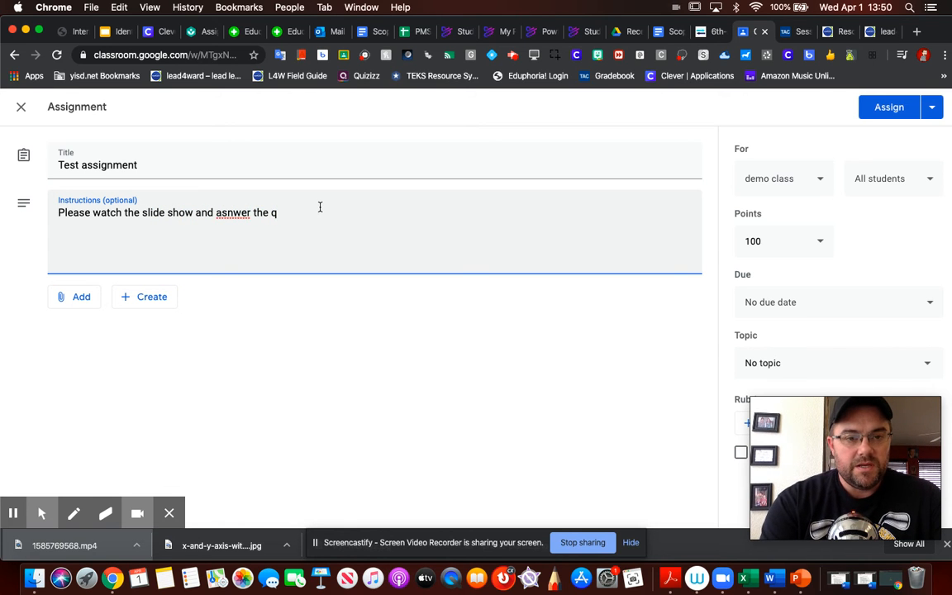
key(BackSpace)
text(questions)
click(233, 213)
key(BackSpace)
key(BackSpace)
text(n)
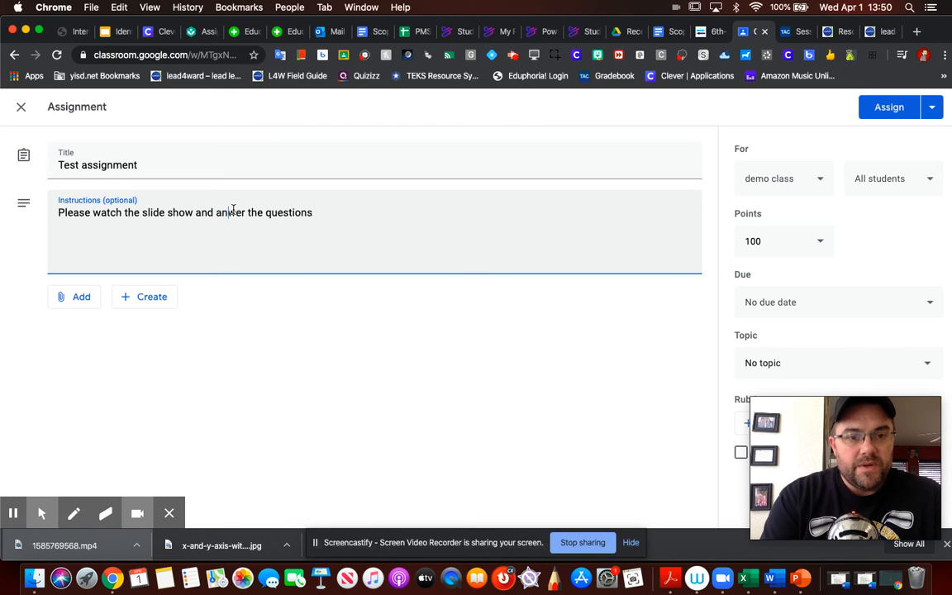
text(s)
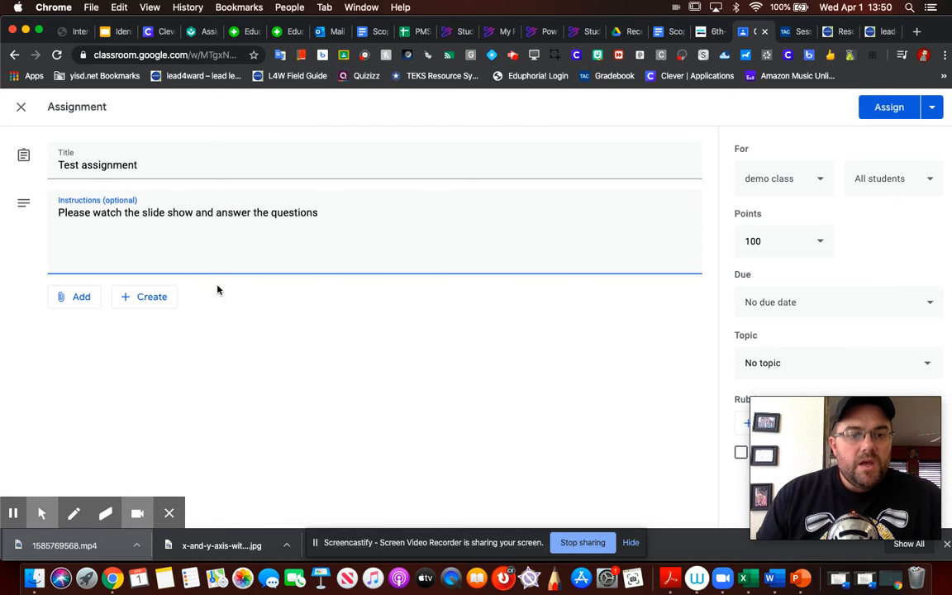
- Attach the Identifying Functions Google Slides file from Google Drive and set it to make a copy for each student
click(85, 299)
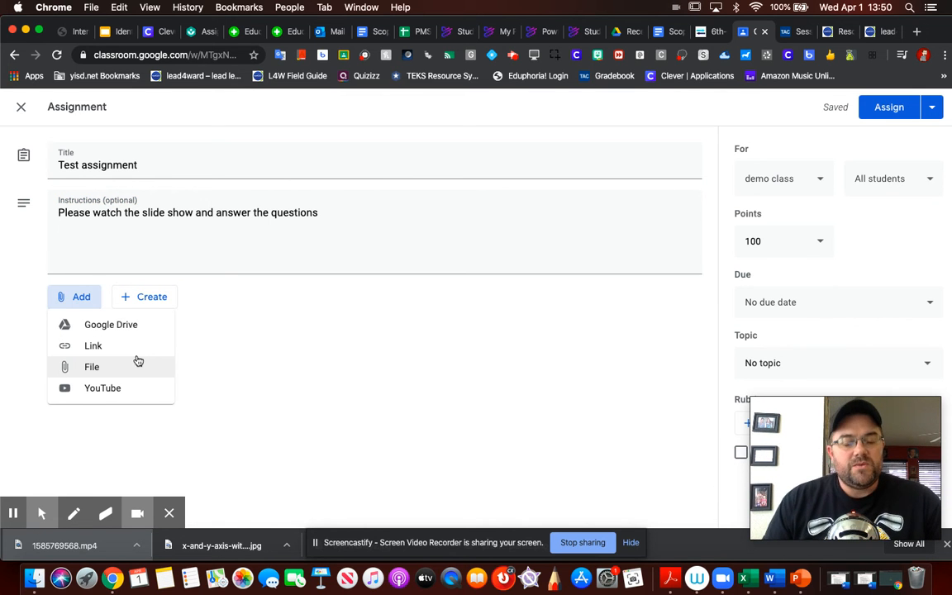
click(104, 325)
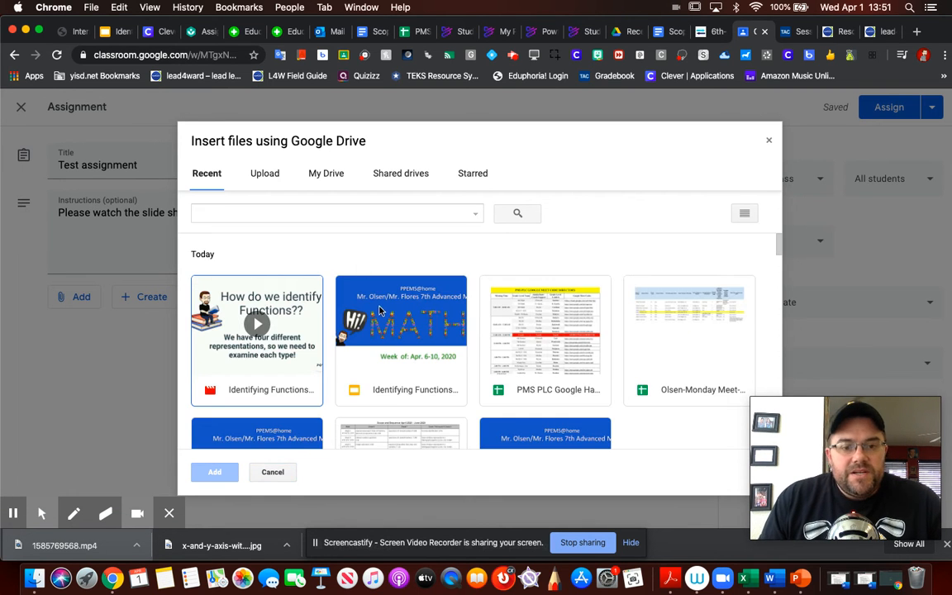
double_click(408, 368)
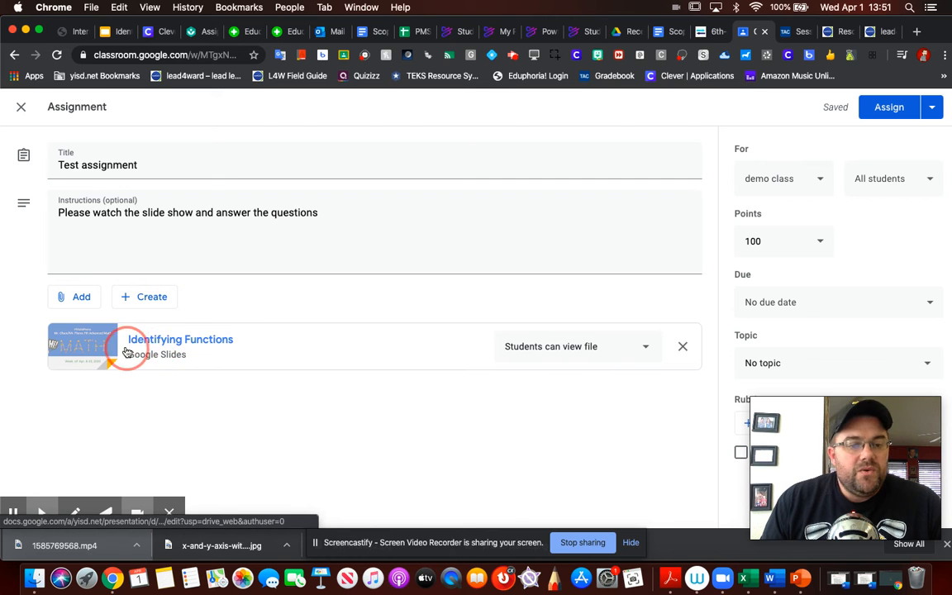
click(648, 351)
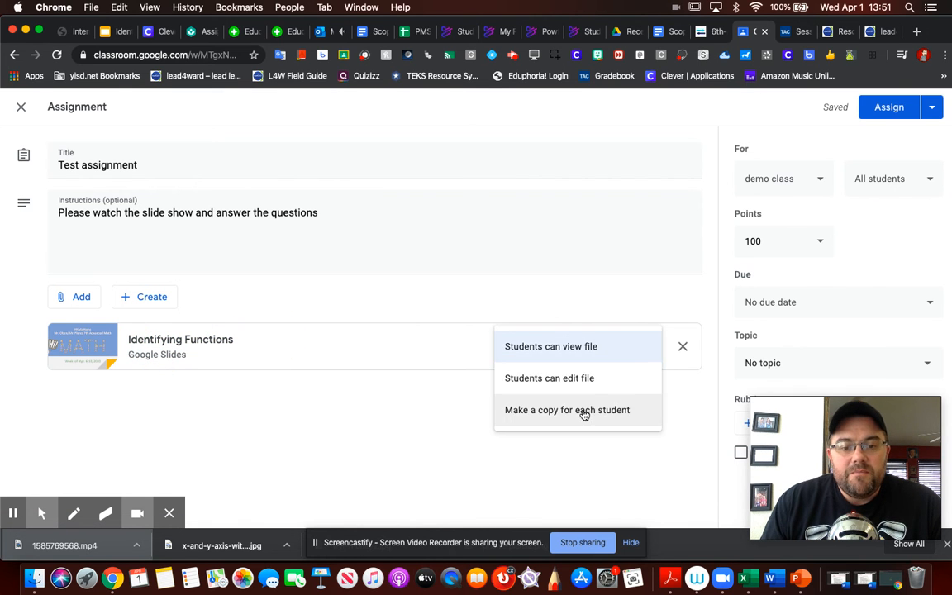
click(584, 411)
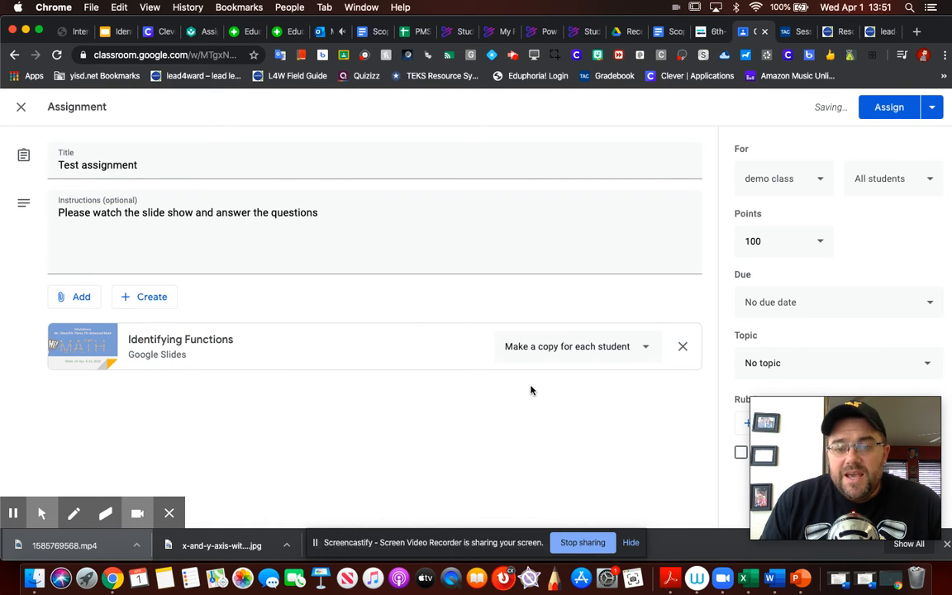
- Try the "Students can edit file" option on the attached slides, and set it back to "Make a copy for each student"
click(634, 349)
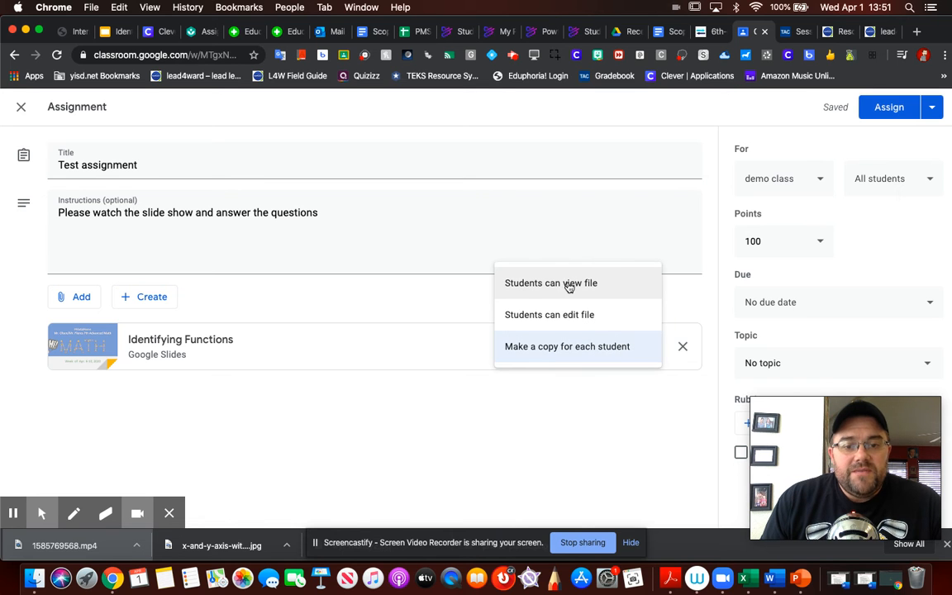
click(550, 322)
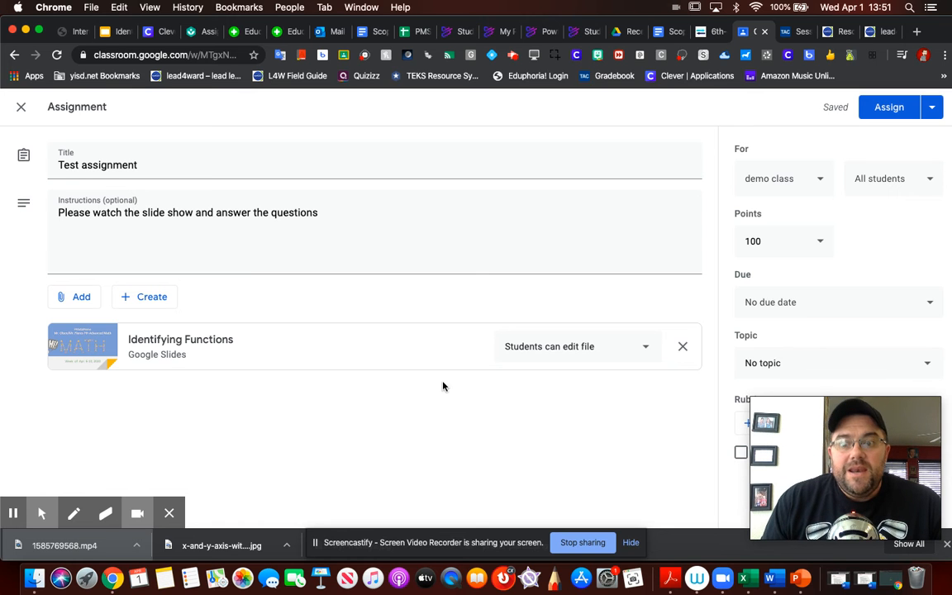
click(646, 348)
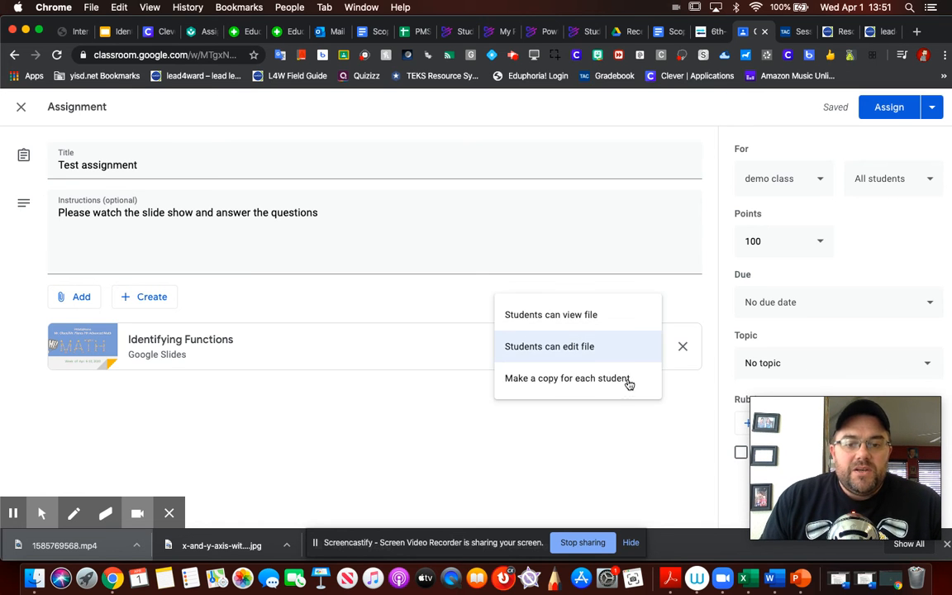
click(590, 379)
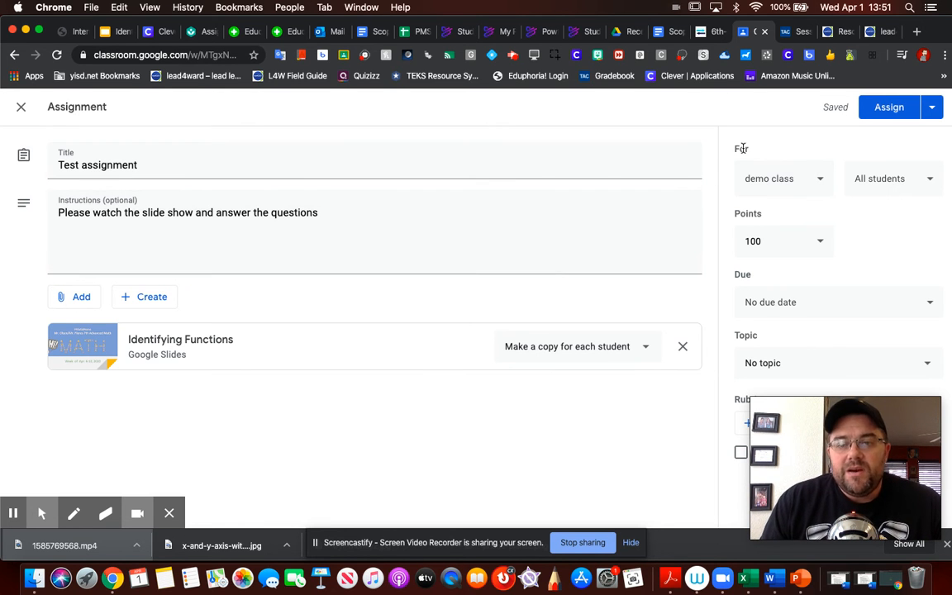
- Try adding the first four 7th ADV Math classes to the assignment, and clear them so only demo class remains selected
click(817, 181)
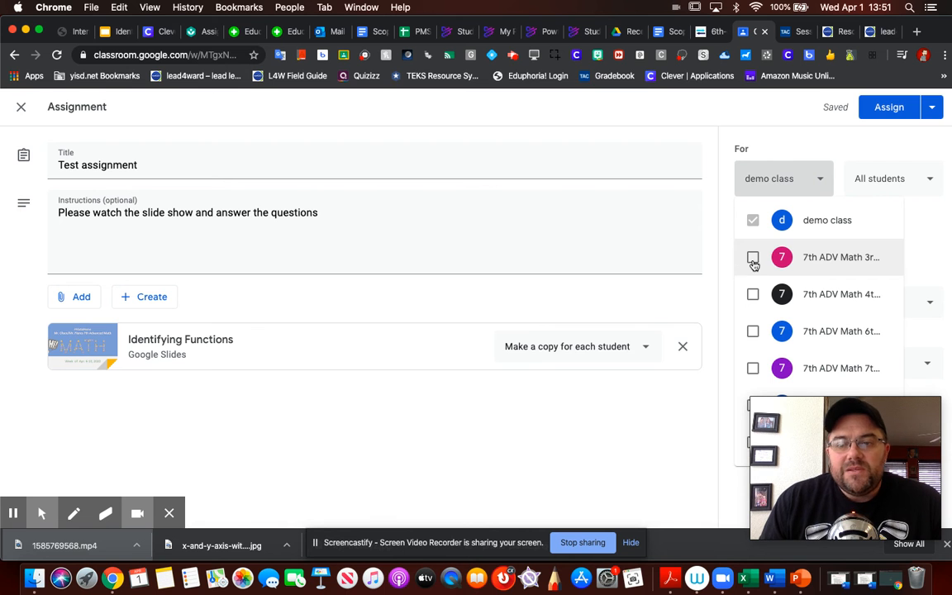
click(753, 258)
click(754, 294)
click(754, 331)
click(754, 367)
click(753, 295)
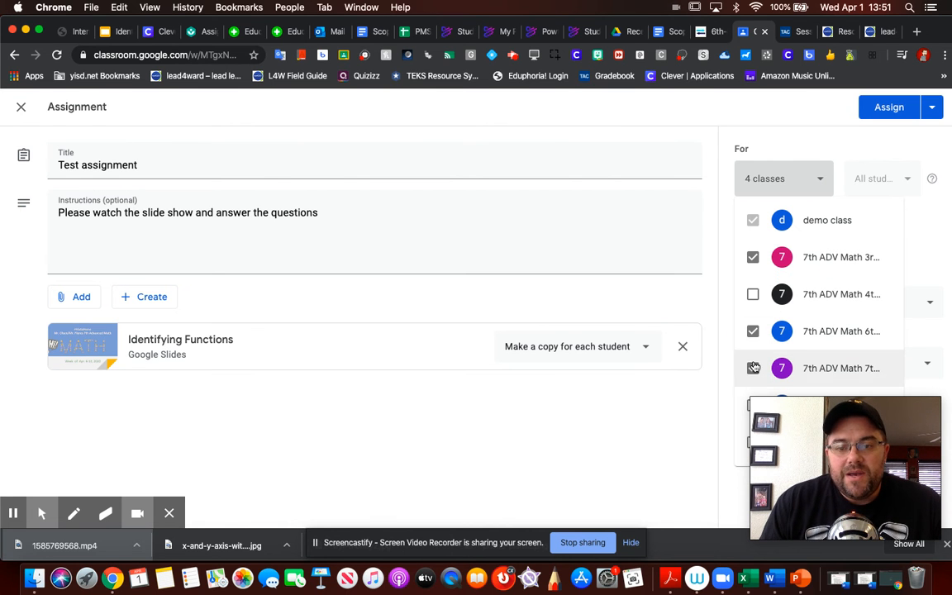
click(752, 368)
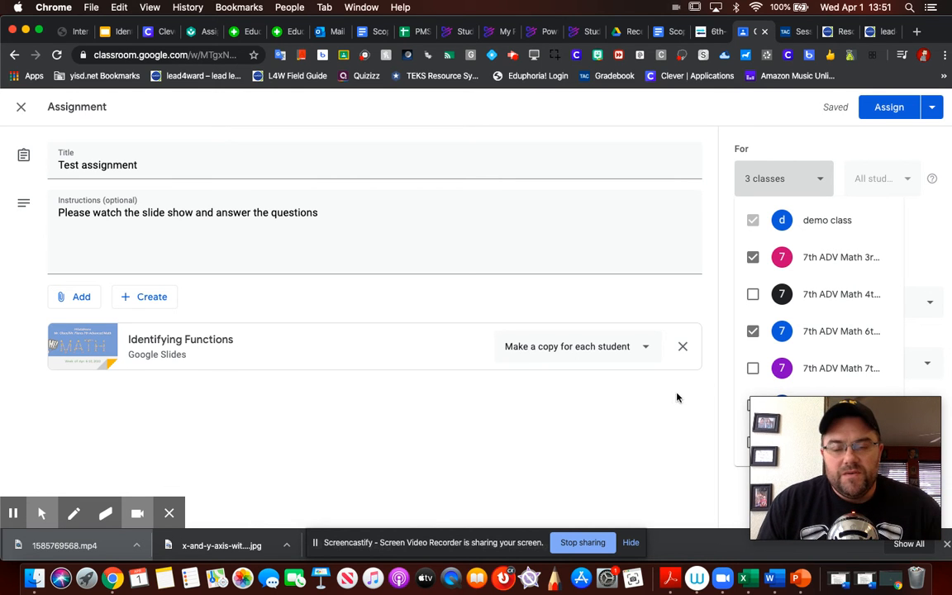
click(753, 332)
click(760, 263)
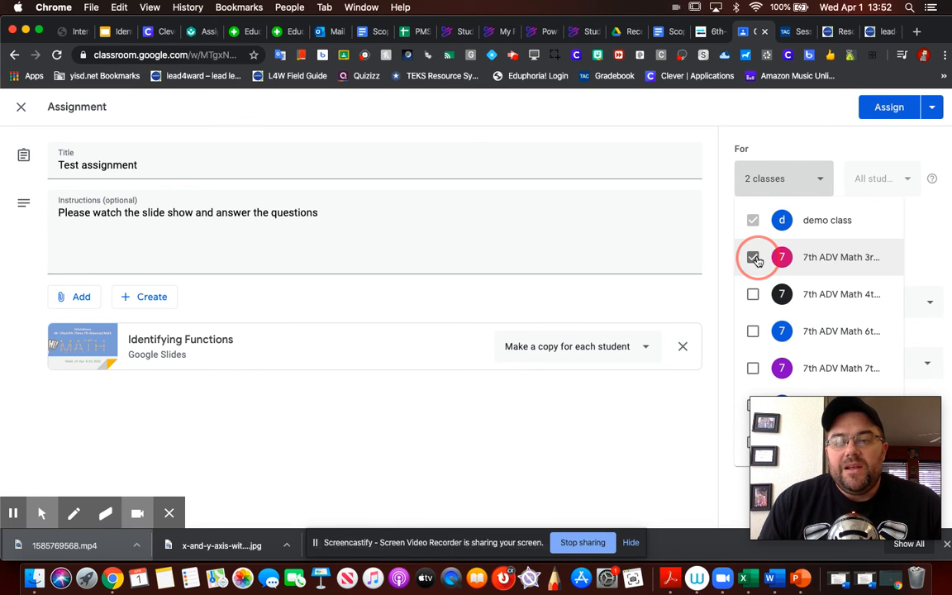
click(824, 185)
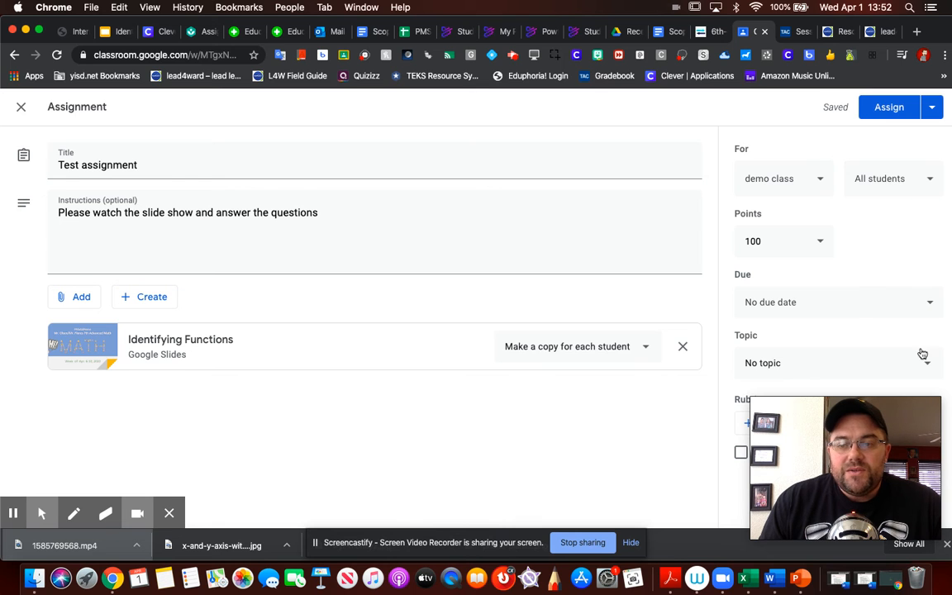
- Set the assignment's due date to Apr 10, 2020 without a due time
click(930, 306)
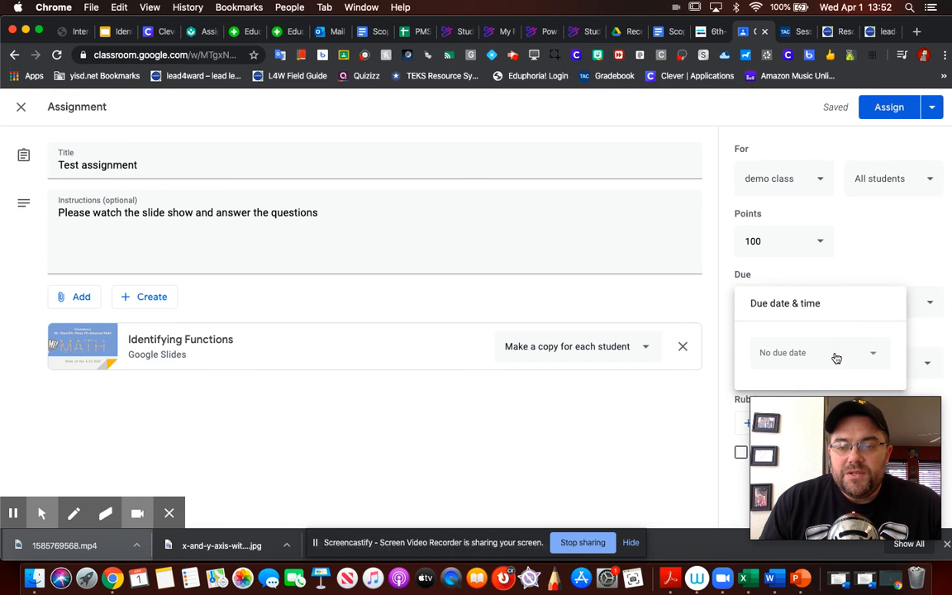
click(871, 357)
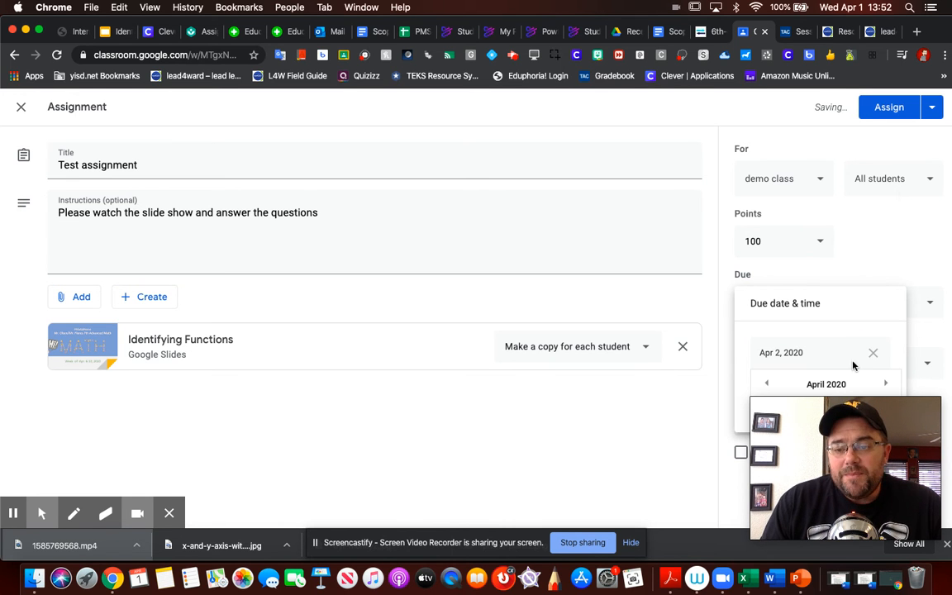
drag(886, 439, 630, 424)
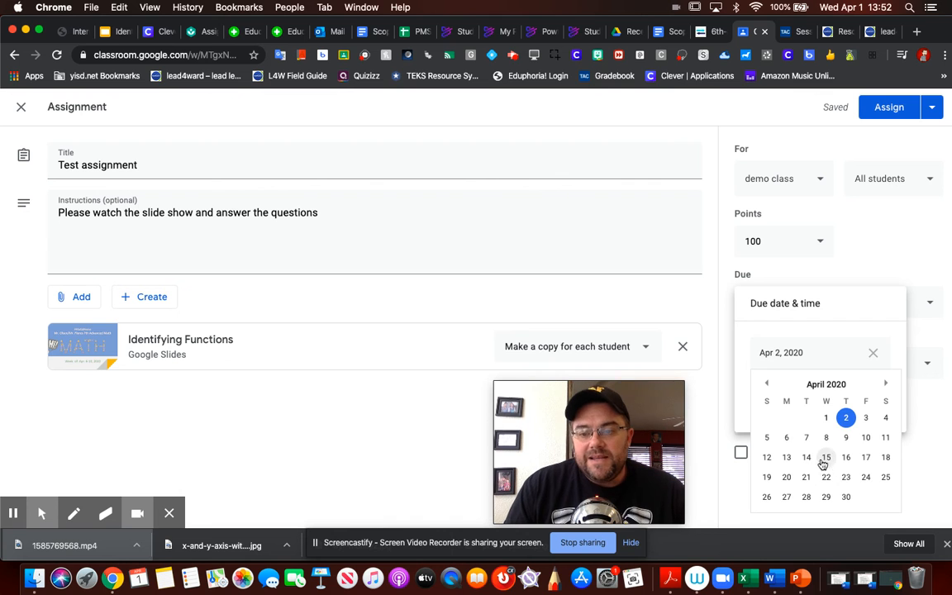
click(867, 440)
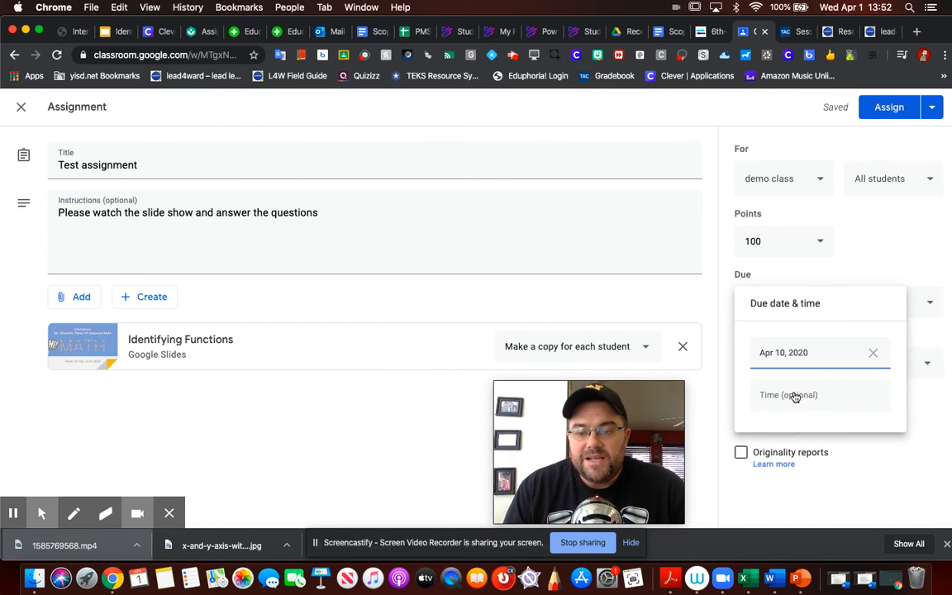
click(901, 250)
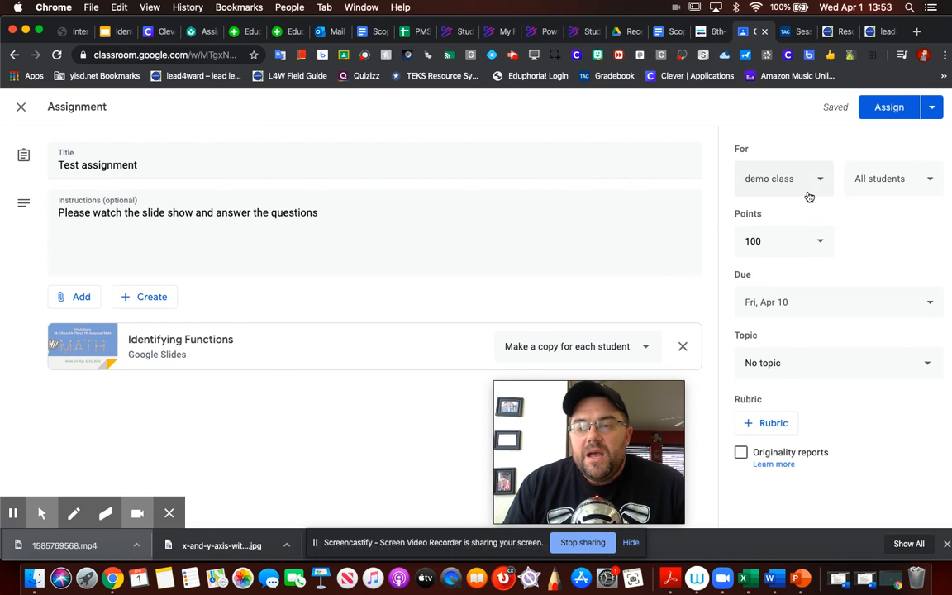
- Start scheduling the Test assignment and set its posting date to Apr 6, 2020
click(934, 112)
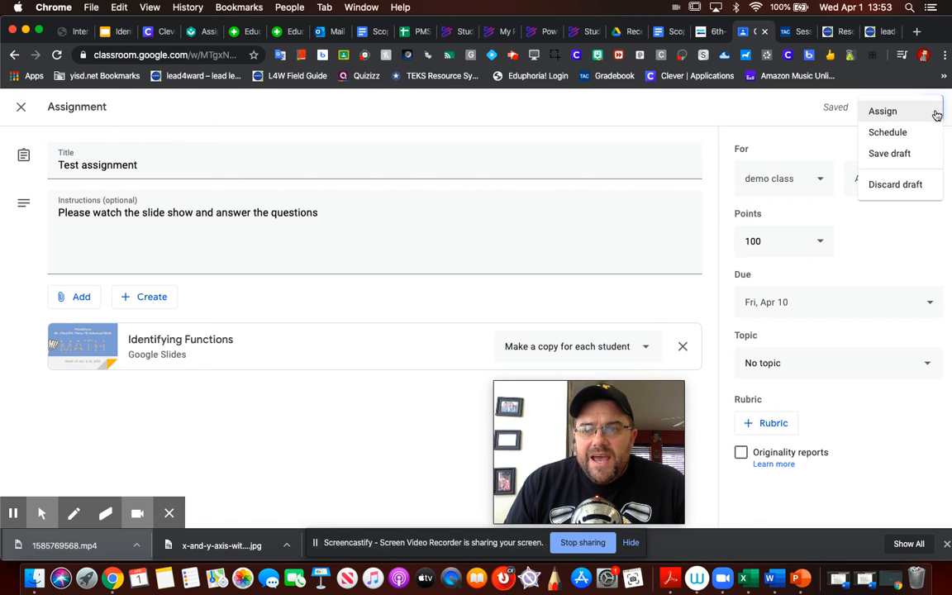
click(888, 133)
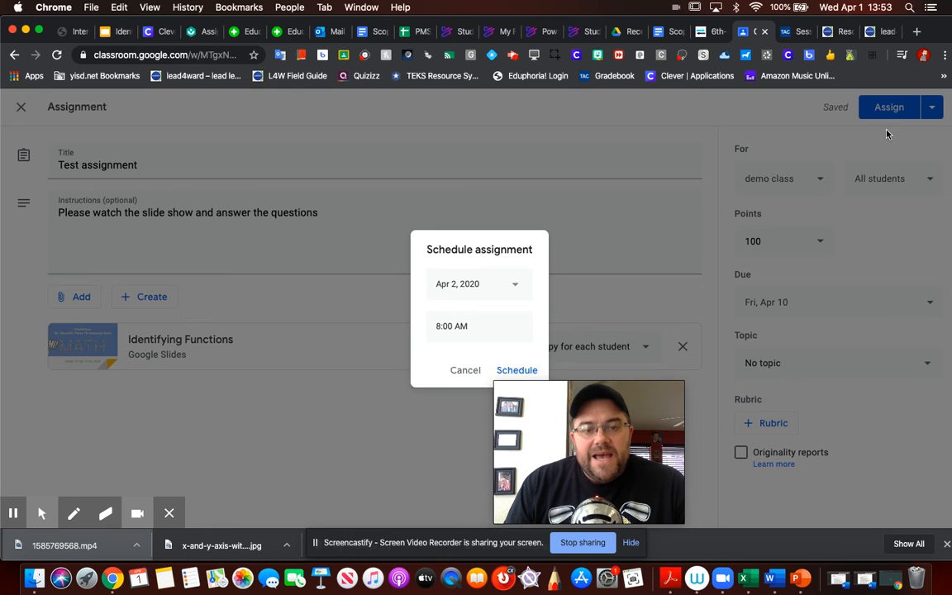
click(515, 289)
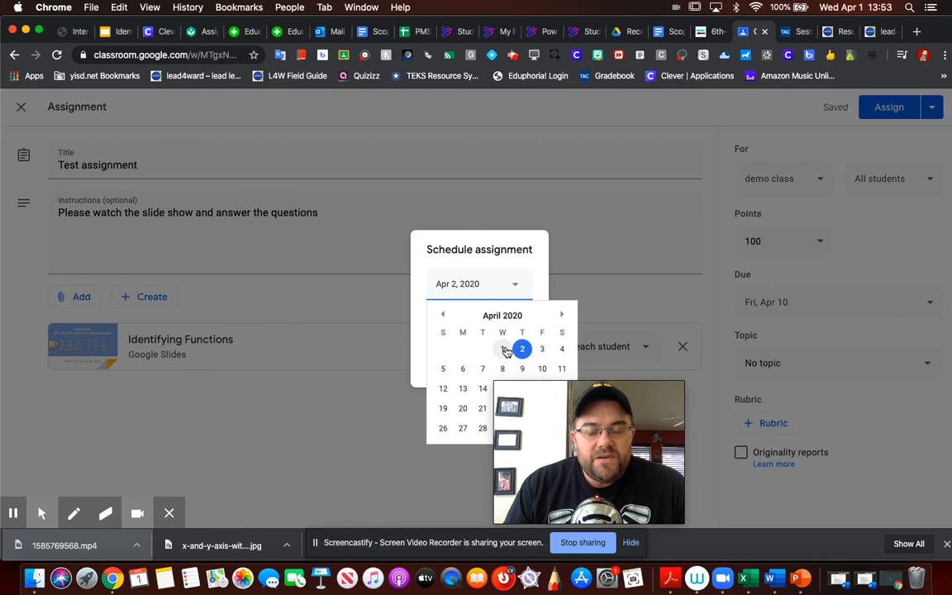
click(465, 369)
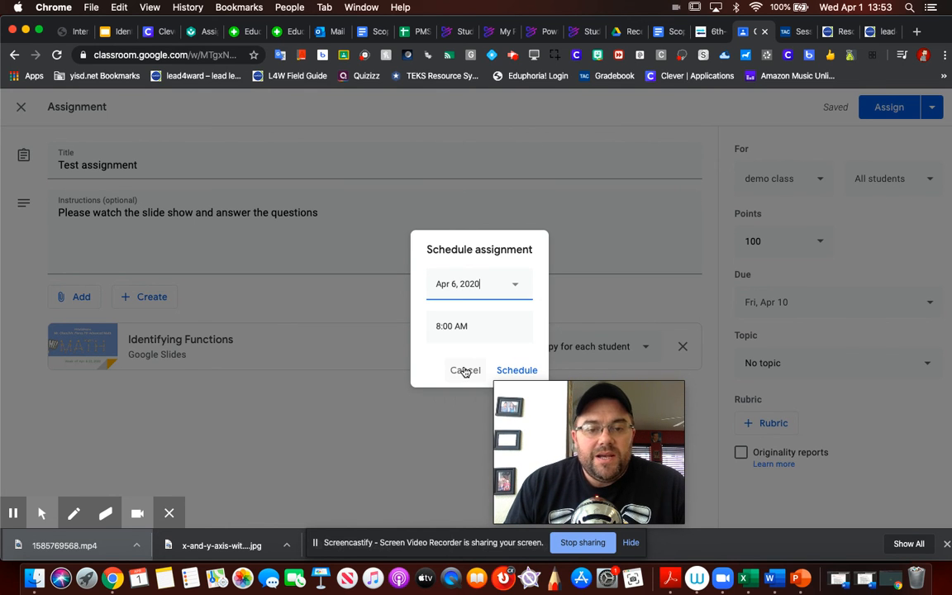
- Set the posting time to 10:00 AM and schedule the assignment
click(440, 326)
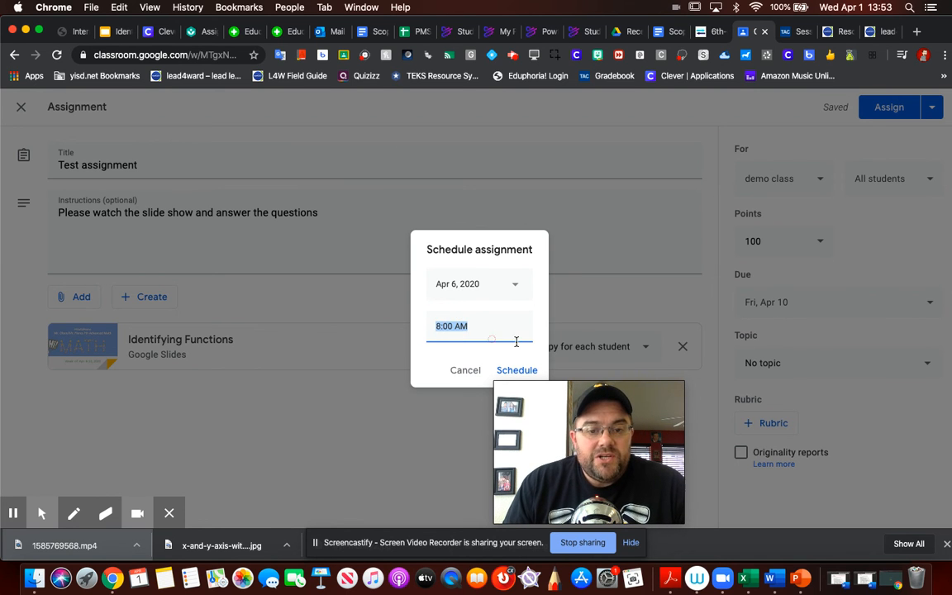
text(10:)
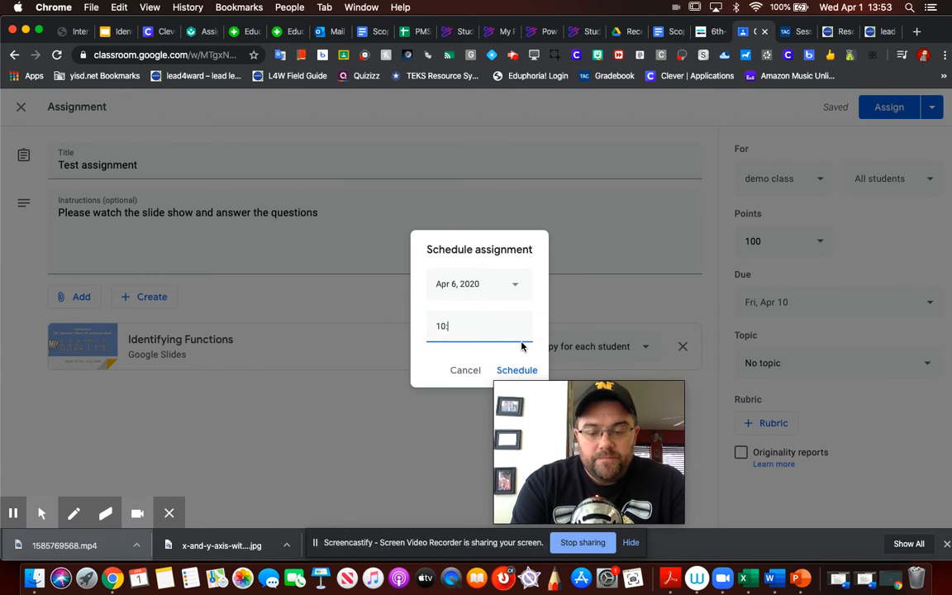
text(00 Am)
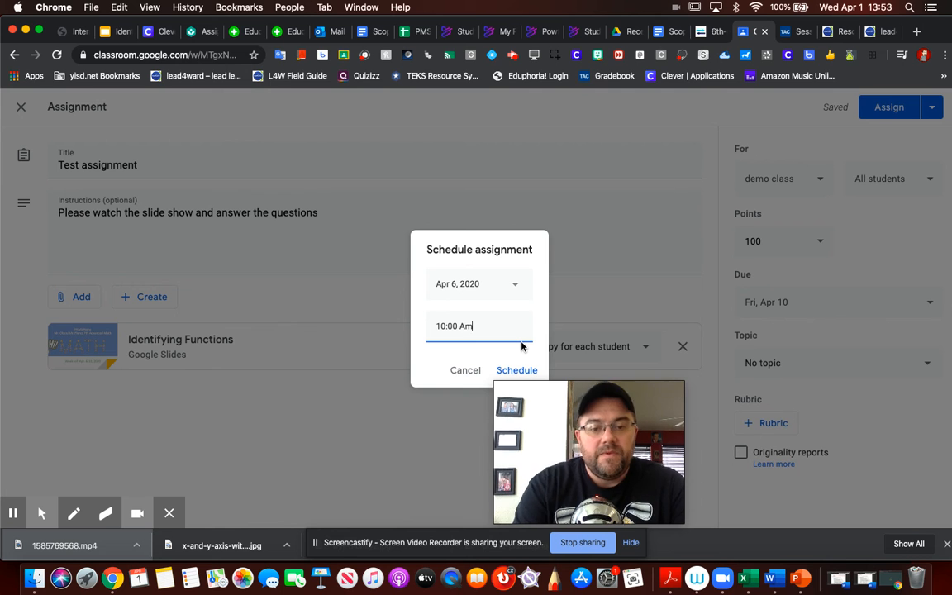
key(BackSpace)
text(M)
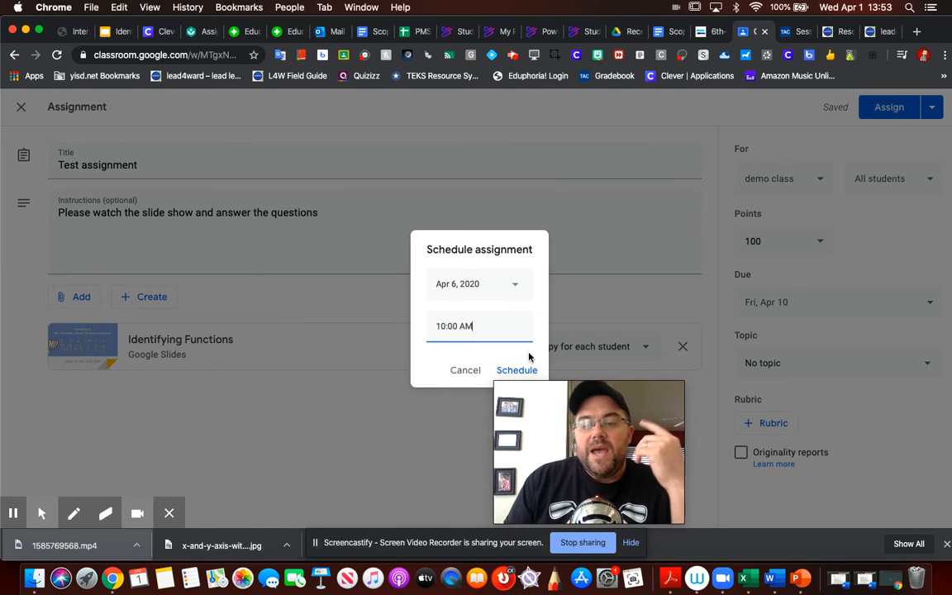
click(518, 371)
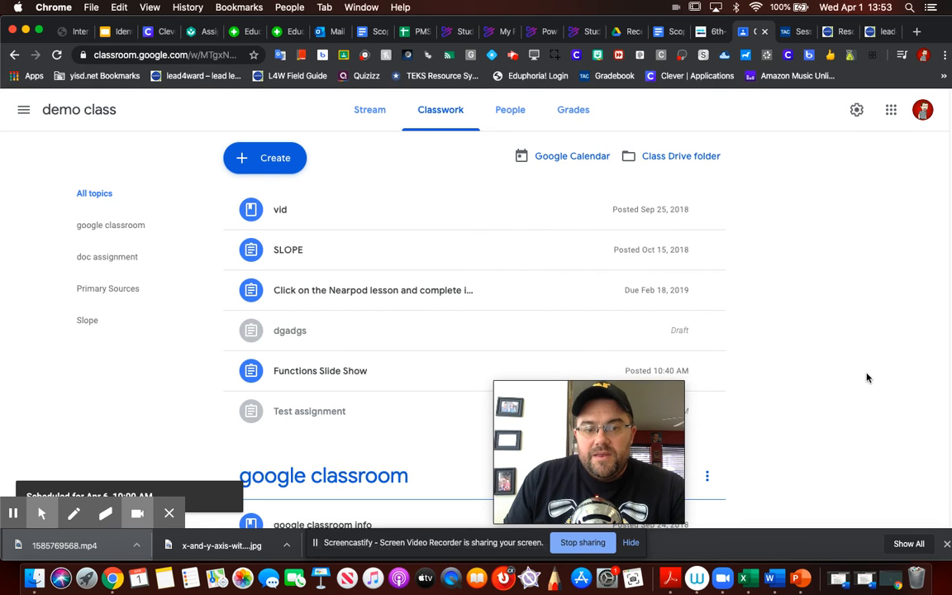
- Open the scheduled Test assignment from the demo class classwork list for editing
drag(647, 418, 914, 196)
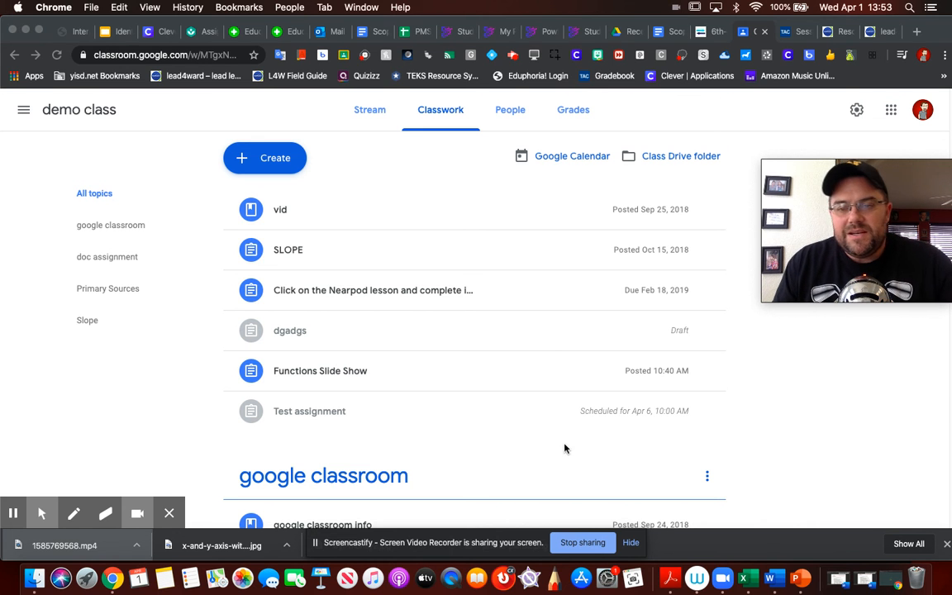
click(499, 401)
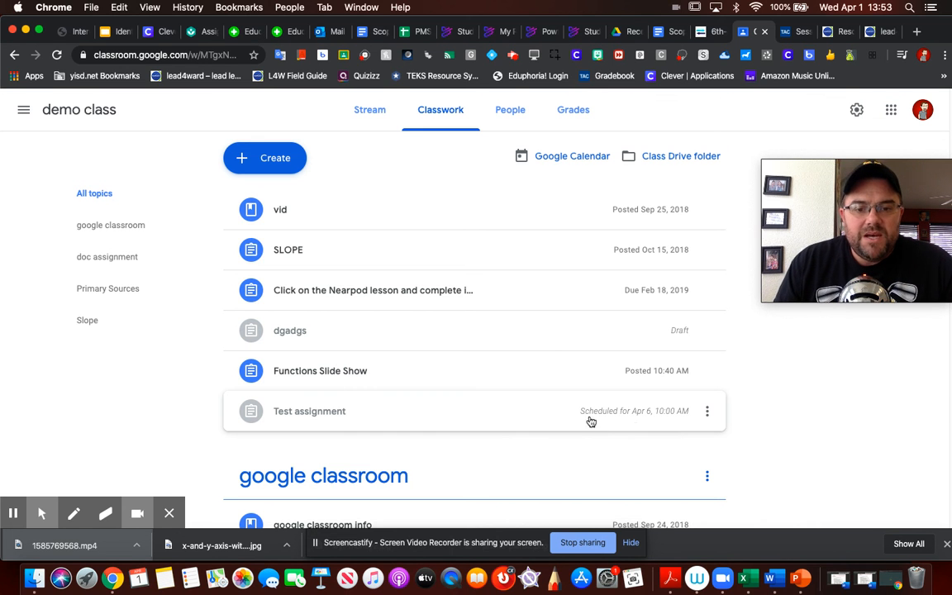
click(707, 412)
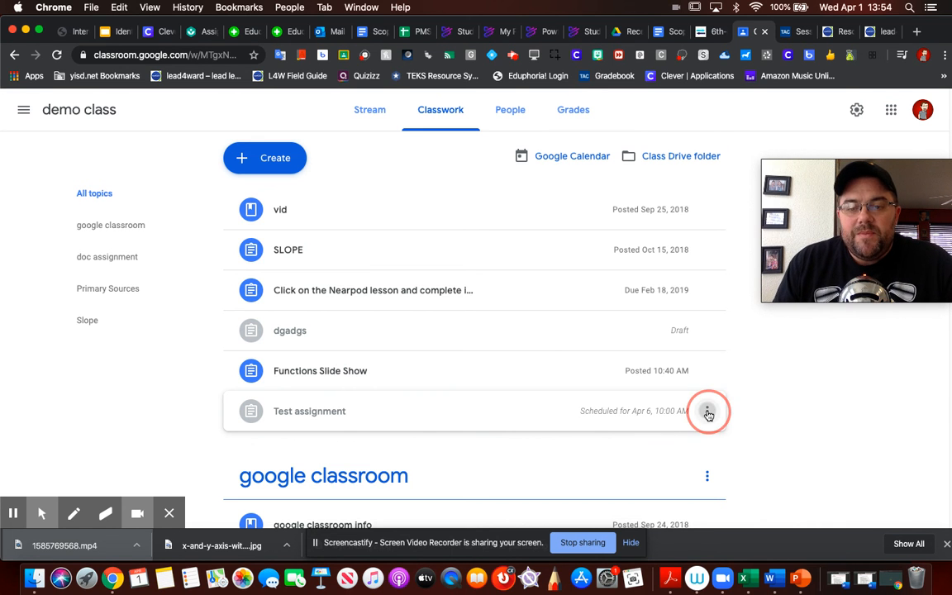
click(666, 443)
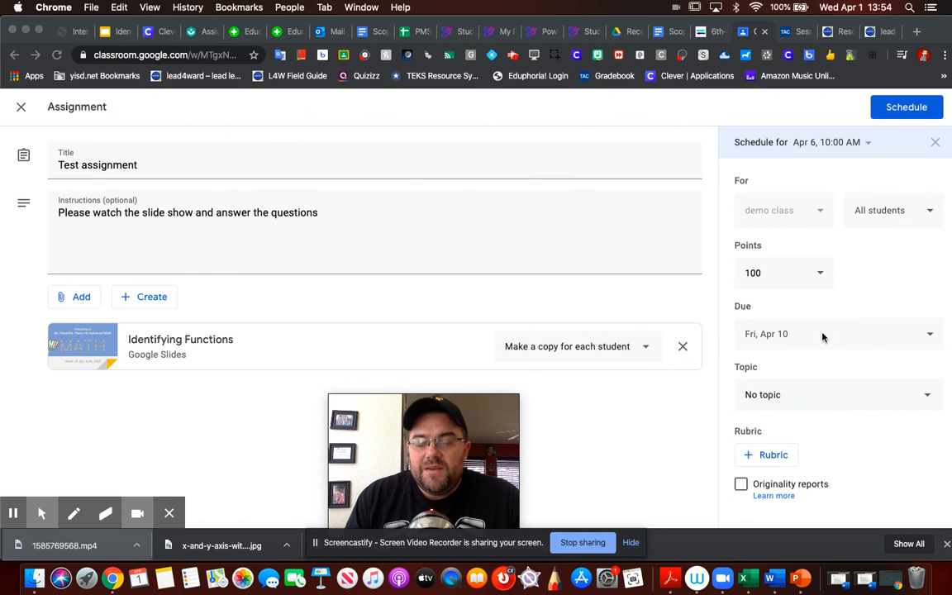
- Examine the assignment's scheduled date and time options, including the date calendar, and close them without making changes
click(868, 144)
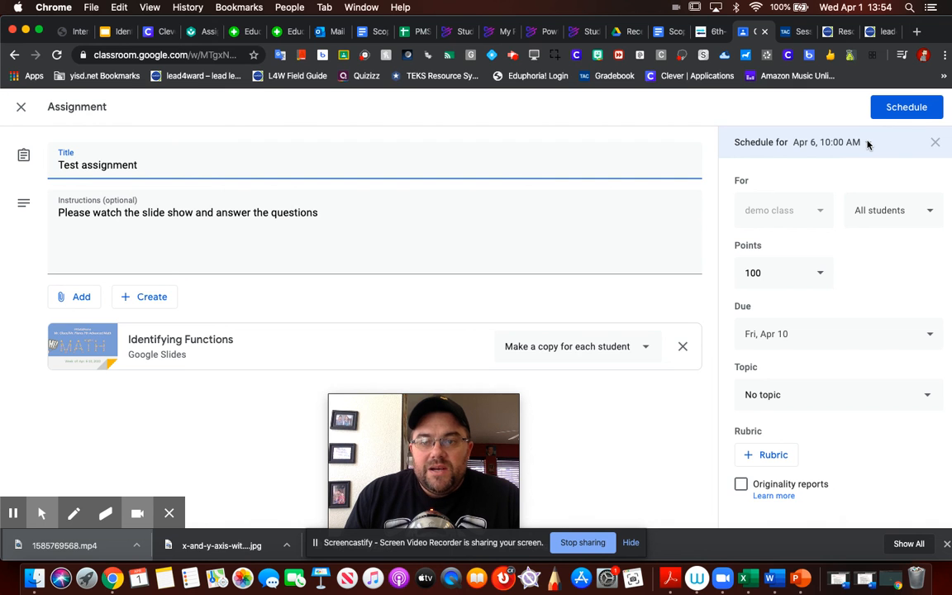
click(867, 145)
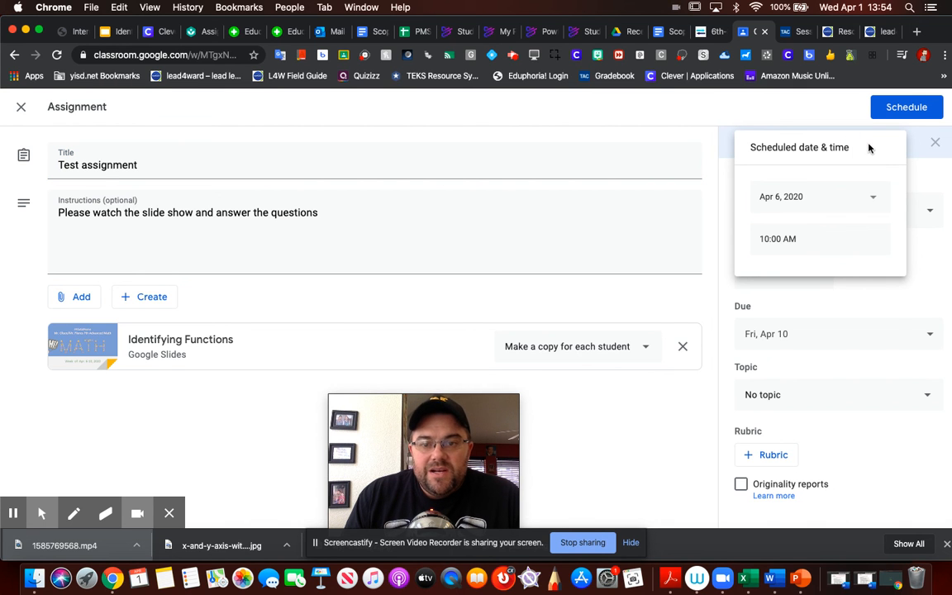
click(875, 199)
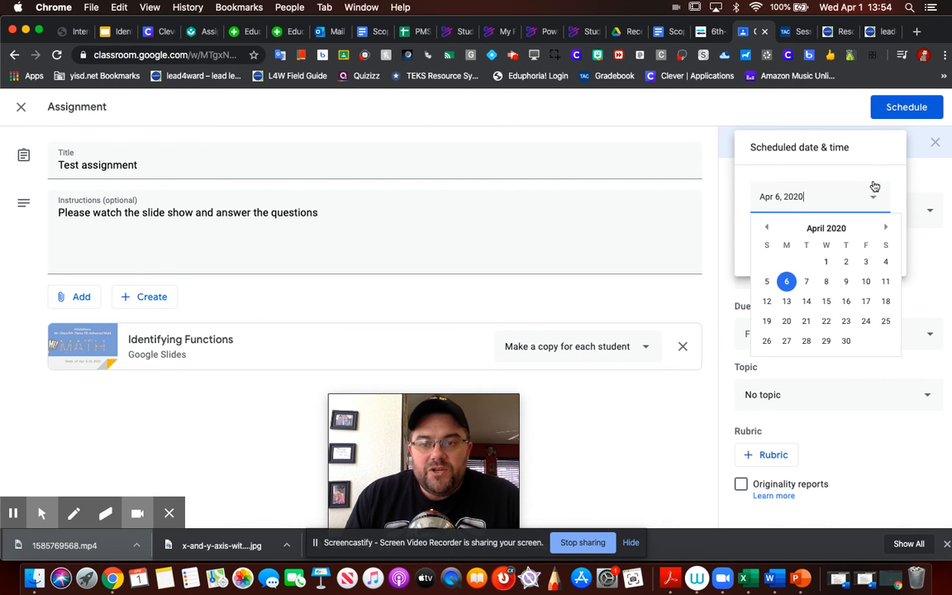
click(715, 119)
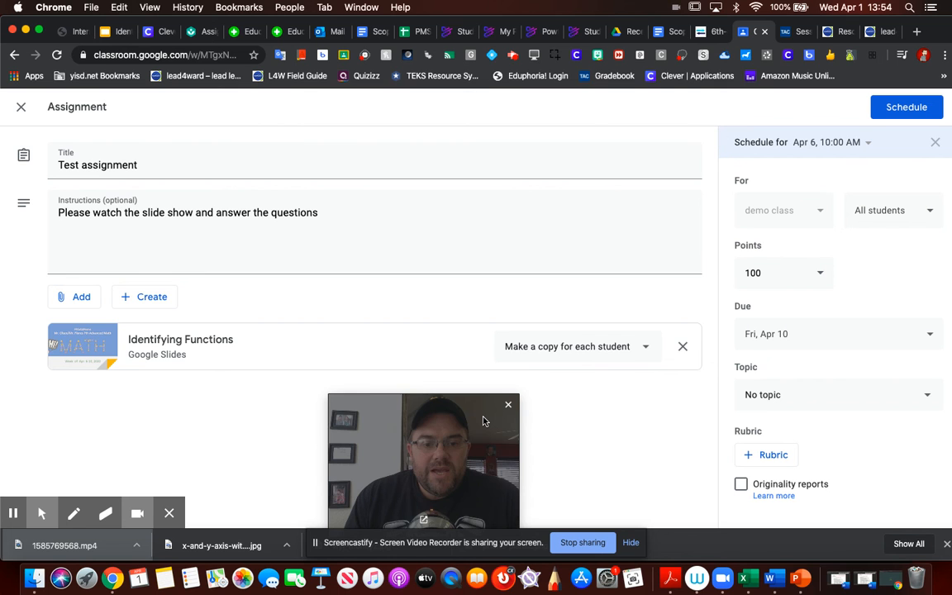